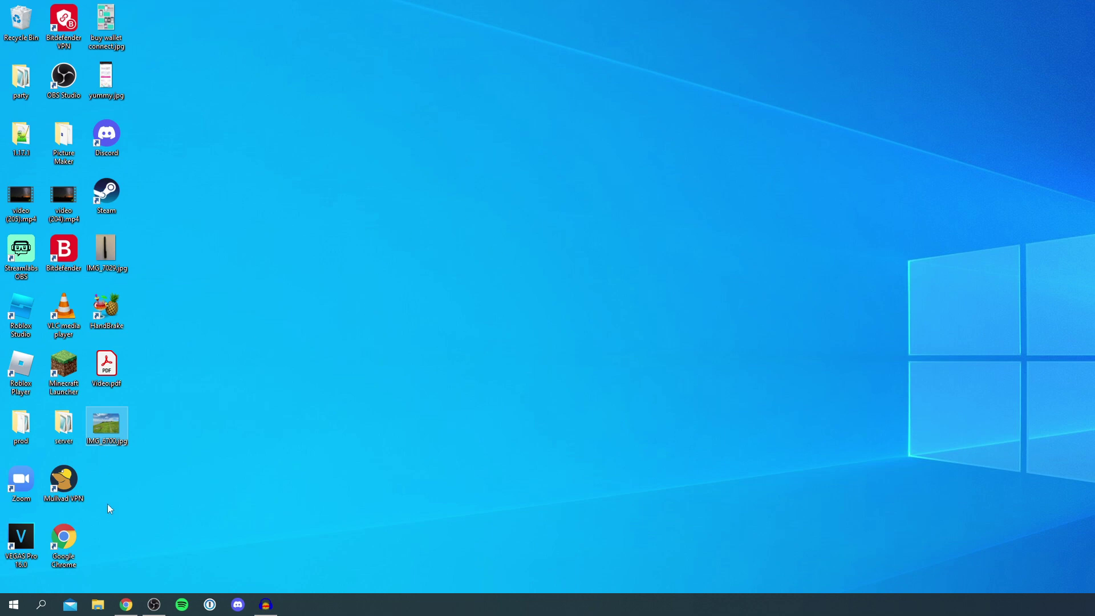
Step: Search Google for 'picmonkey' and open the PicMonkey website from the results
{"action": "left_click", "coordinate": [126, 603]}
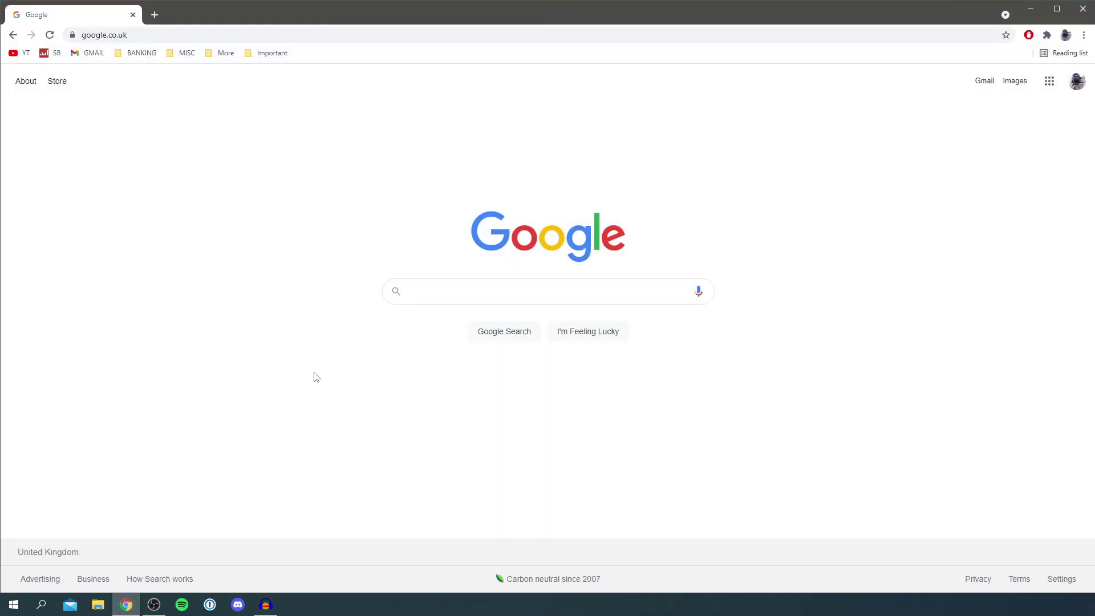
{"action": "left_click", "coordinate": [420, 280]}
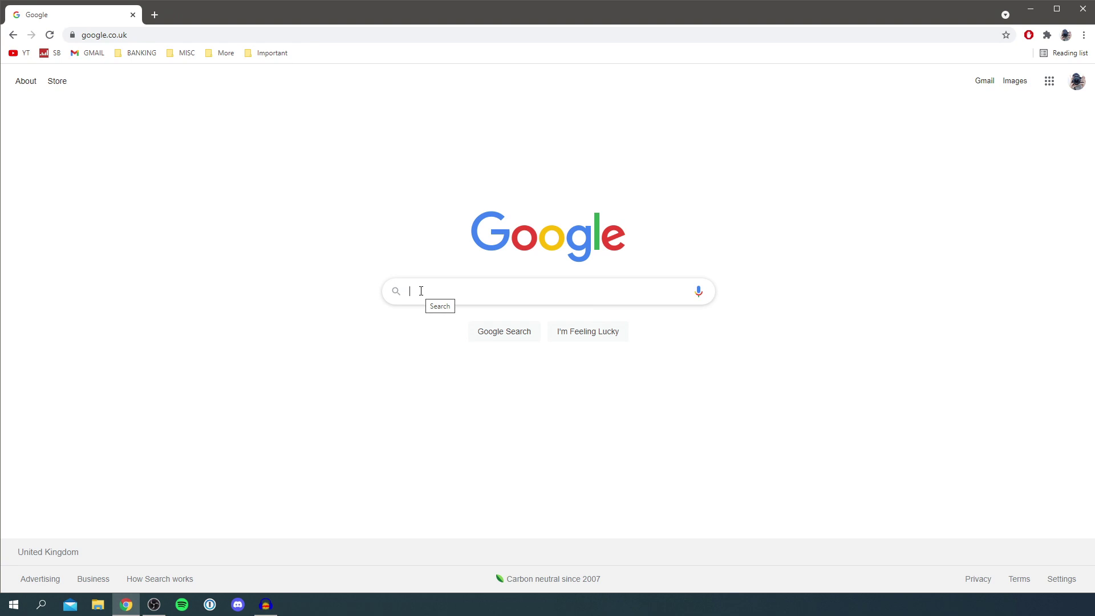
{"action": "type", "text": "picmonlk"}
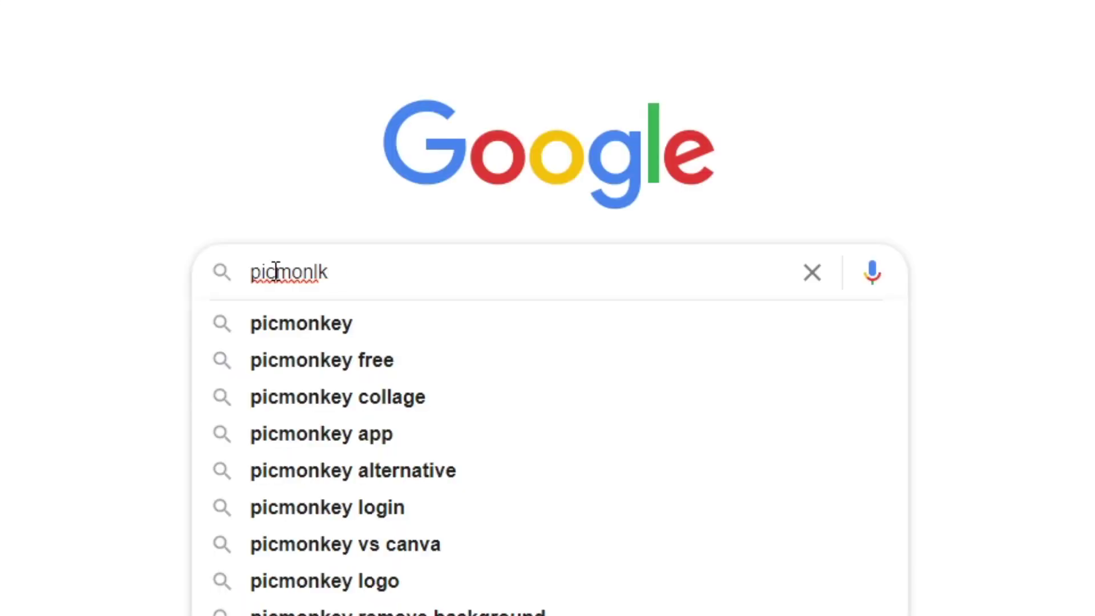
{"action": "key", "text": "BackSpace"}
{"action": "key", "text": "BackSpace"}
{"action": "type", "text": "ley"}
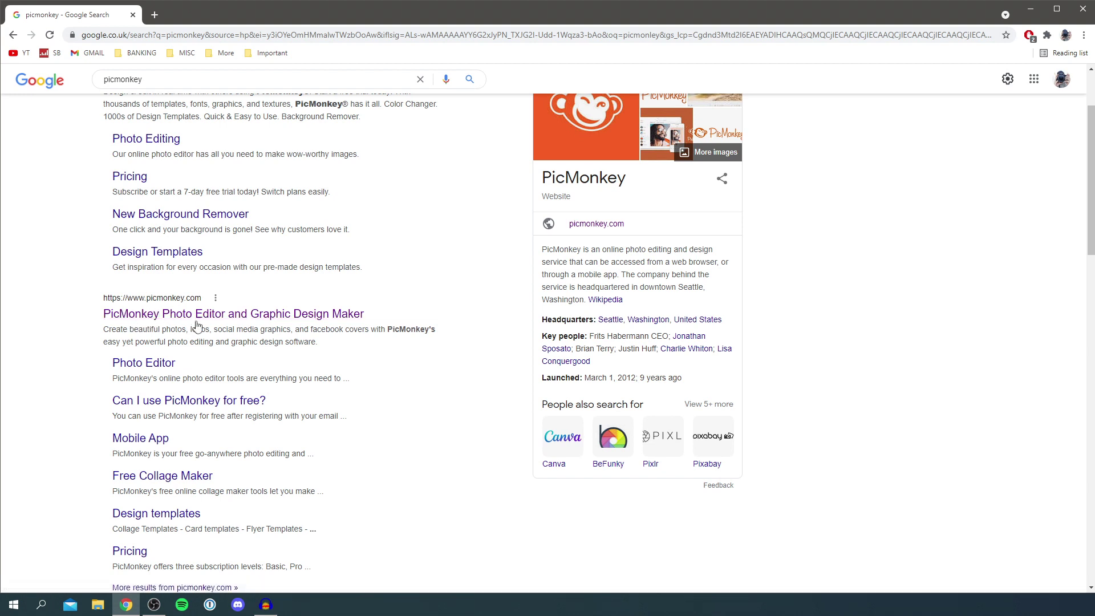
{"action": "left_click", "coordinate": [238, 315]}
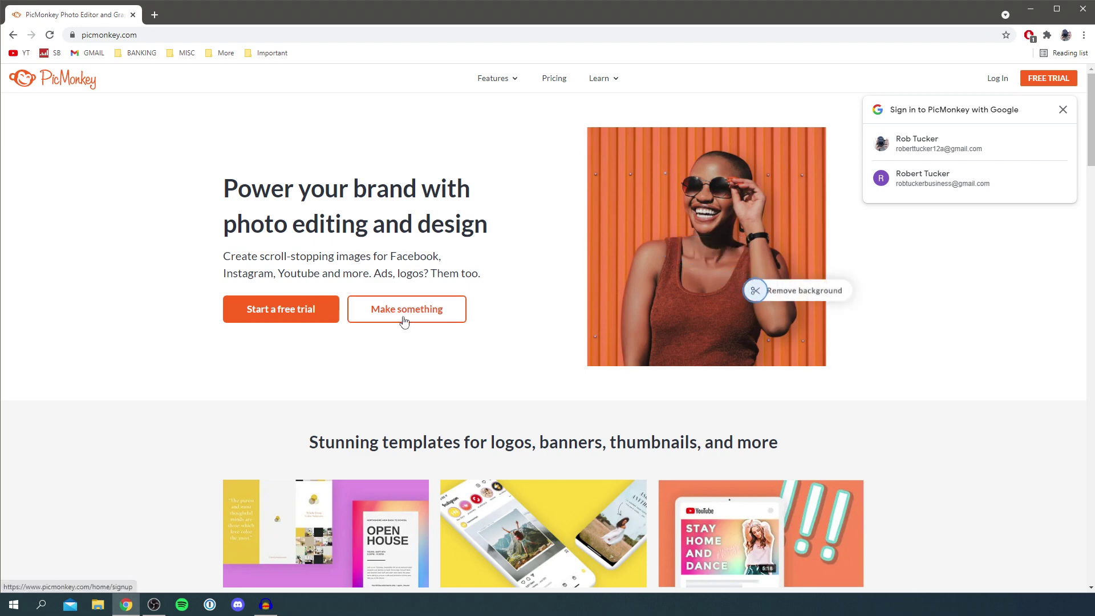
Step: Choose Make something, sign up with email, and dismiss the video features announcement
{"action": "left_click", "coordinate": [426, 316]}
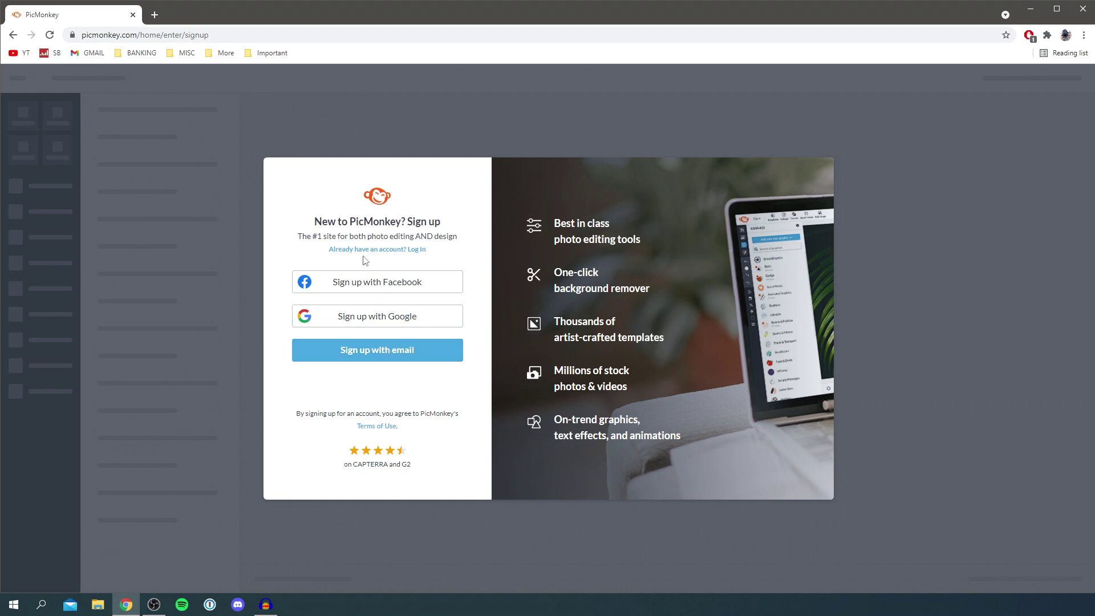
{"action": "left_click", "coordinate": [378, 357]}
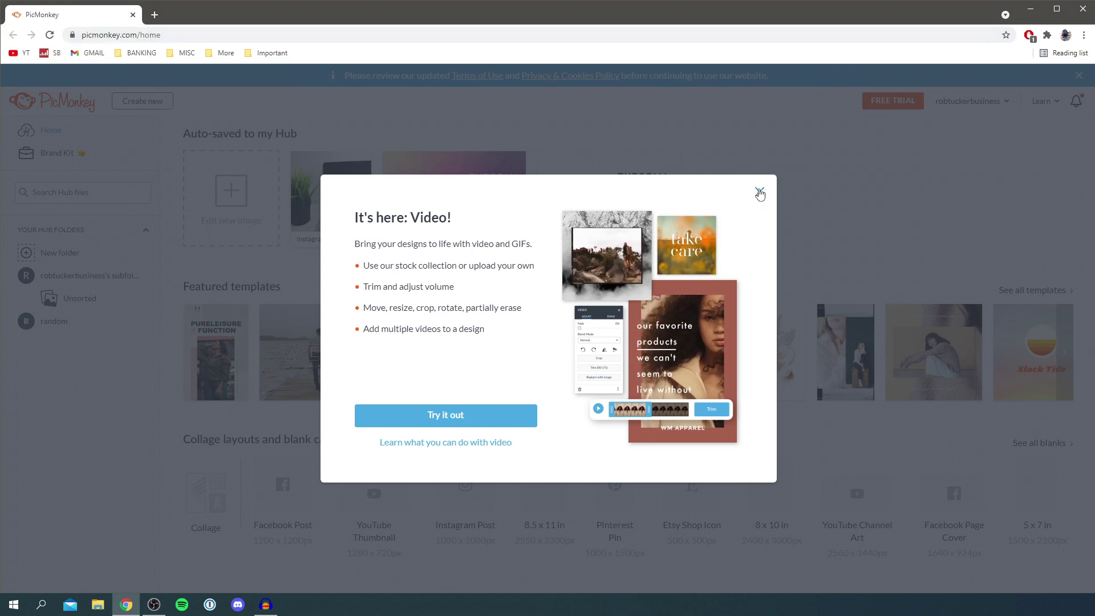
{"action": "left_click", "coordinate": [760, 192]}
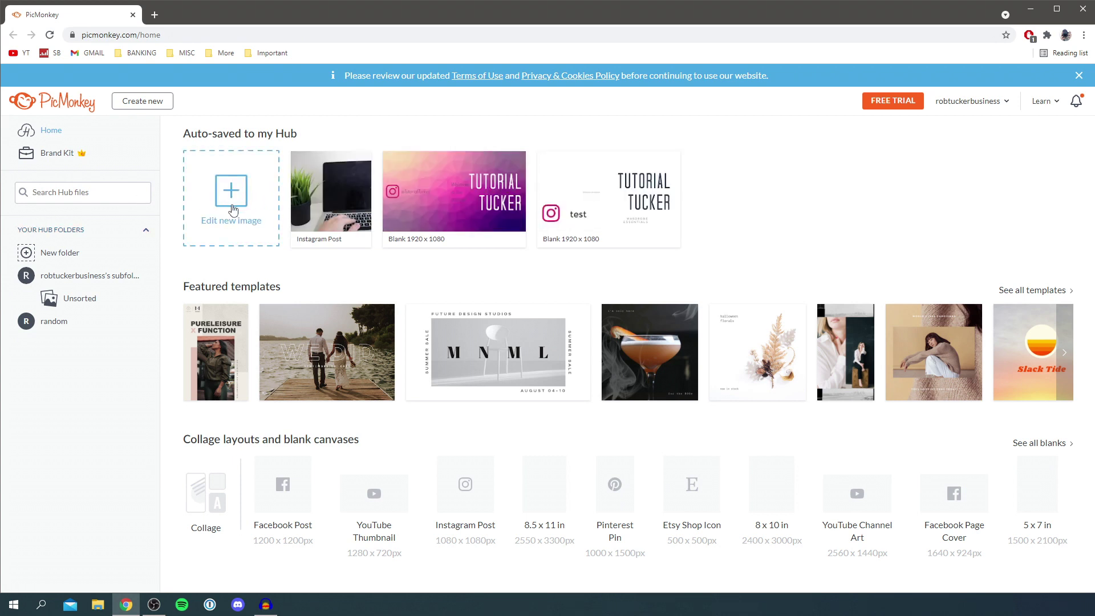
Step: Open IMG_6700.jpg from the computer in the editor and dismiss the left-panel tip
{"action": "left_click", "coordinate": [240, 200]}
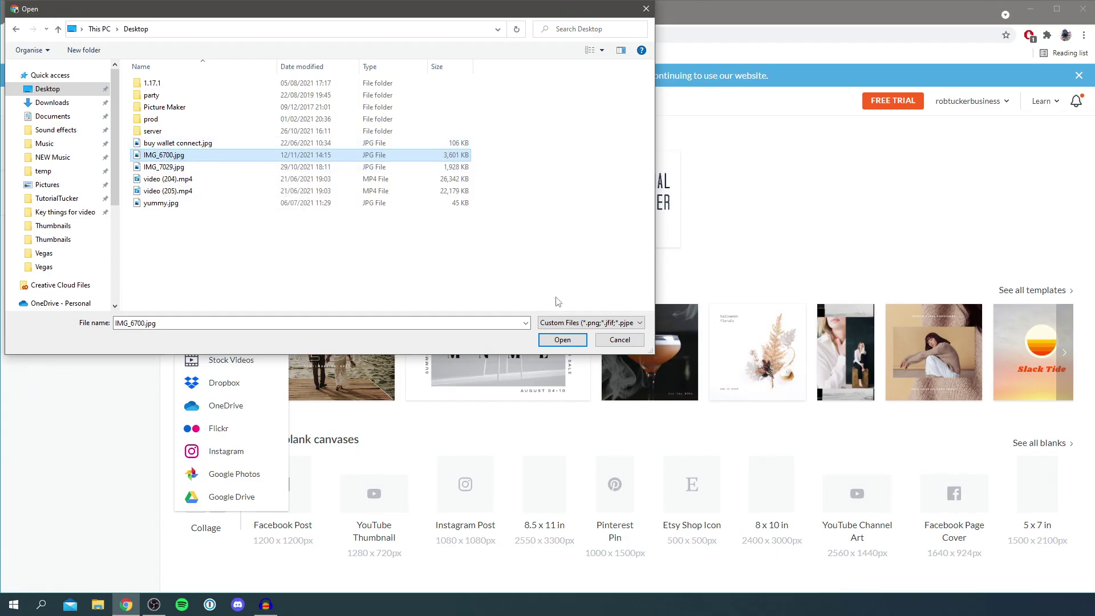
{"action": "left_click", "coordinate": [560, 340]}
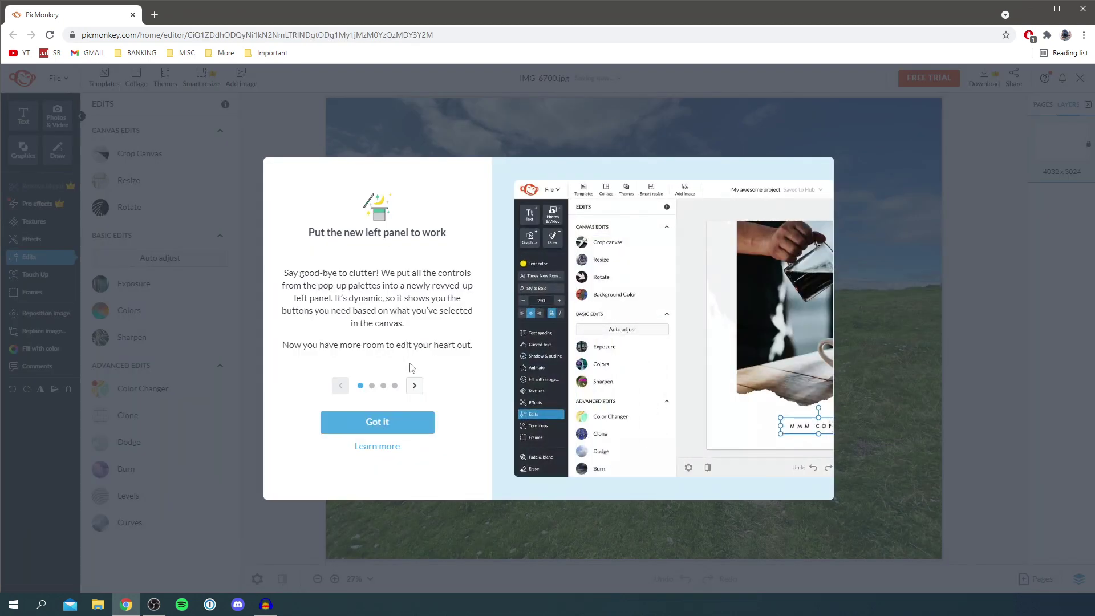
{"action": "left_click", "coordinate": [395, 412]}
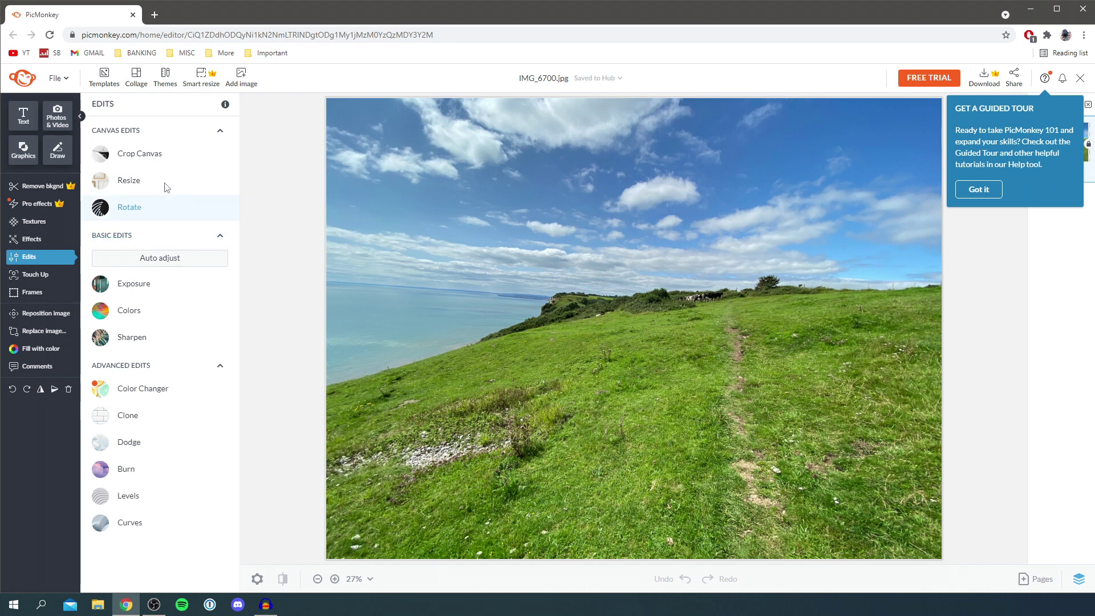
{"action": "left_click", "coordinate": [170, 154]}
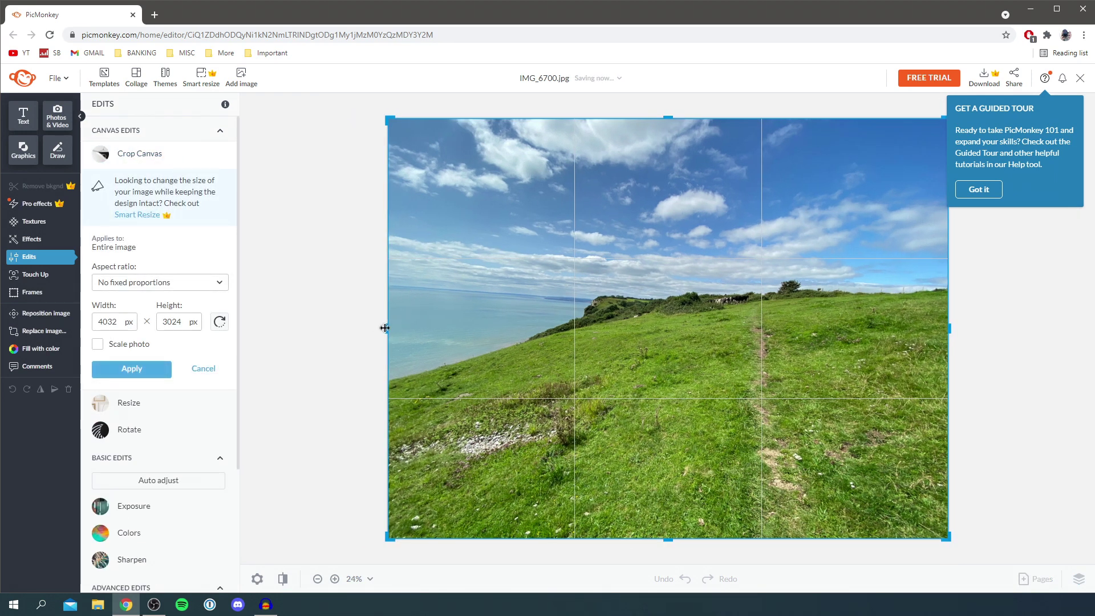
{"action": "left_click_drag", "start_coordinate": [385, 328], "coordinate": [502, 328]}
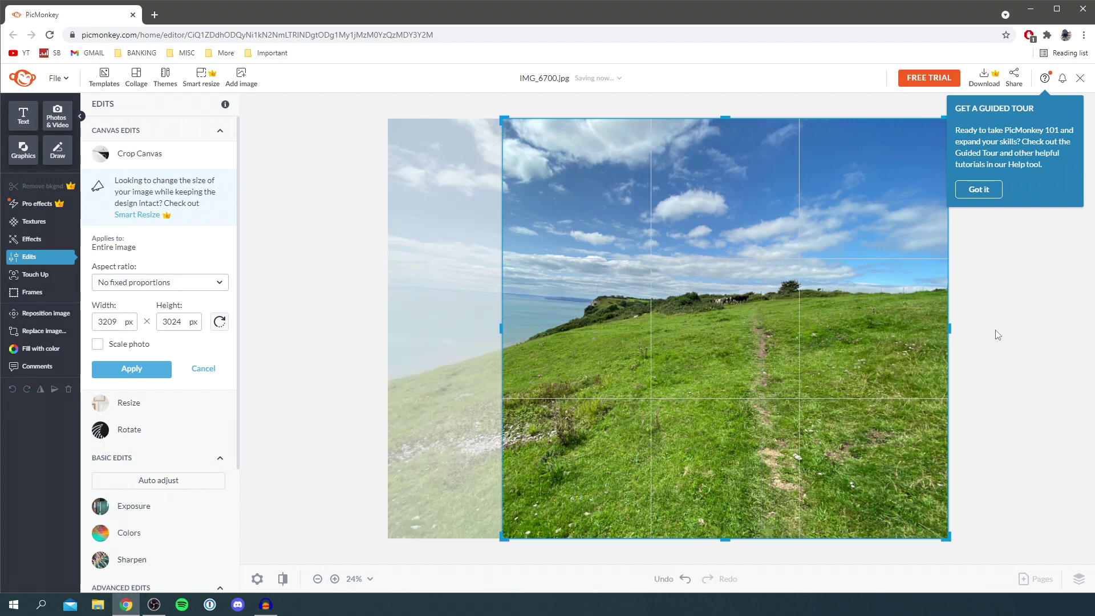
{"action": "left_click", "coordinate": [215, 369]}
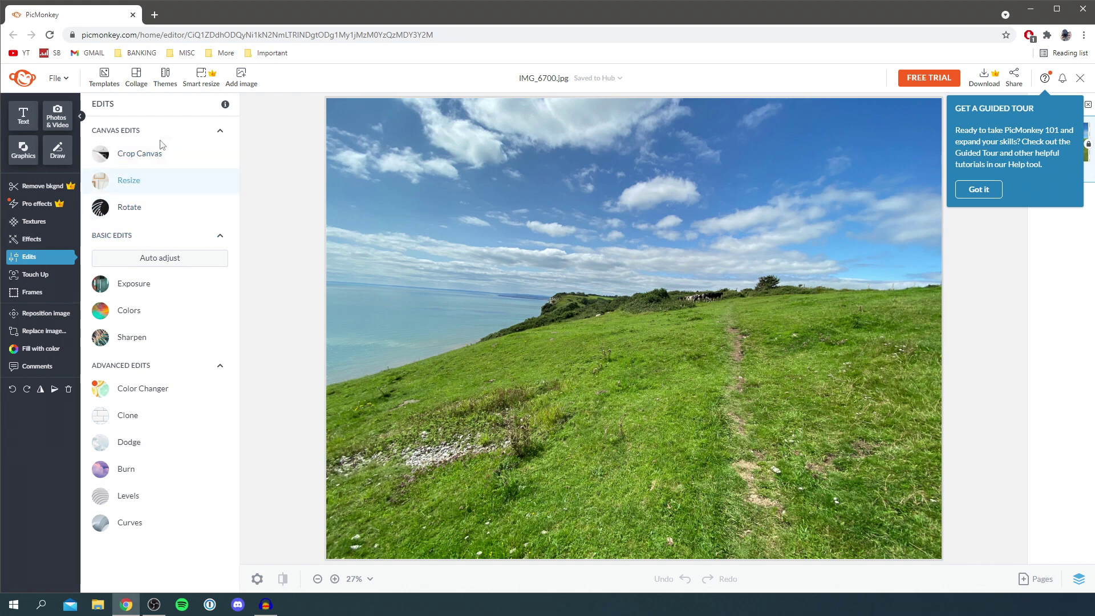
{"action": "left_click", "coordinate": [142, 284]}
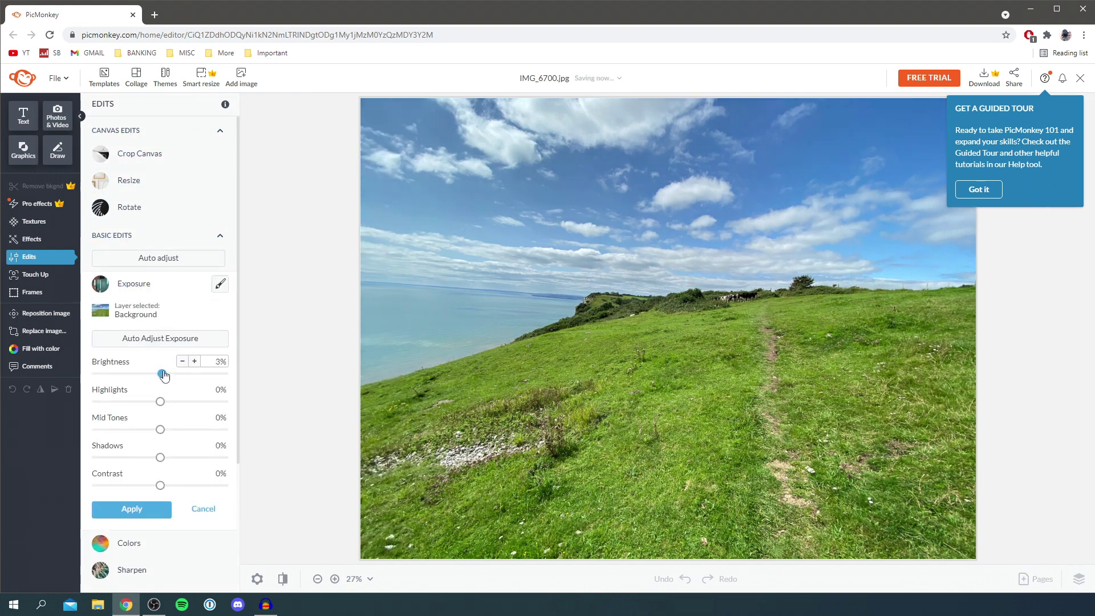
{"action": "left_click_drag", "start_coordinate": [164, 375], "coordinate": [155, 377]}
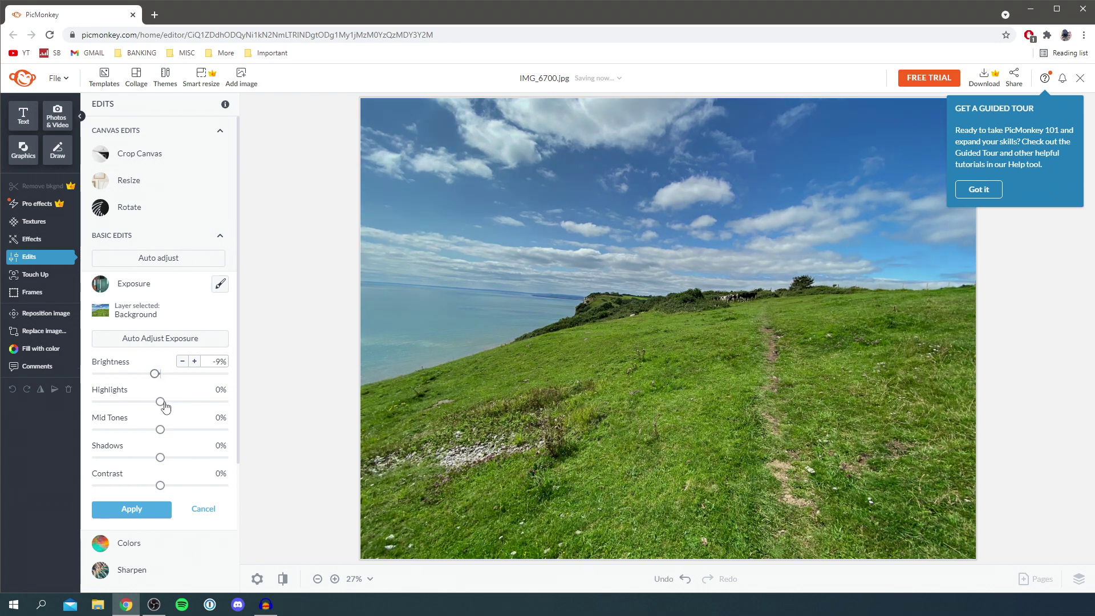
{"action": "left_click", "coordinate": [199, 514]}
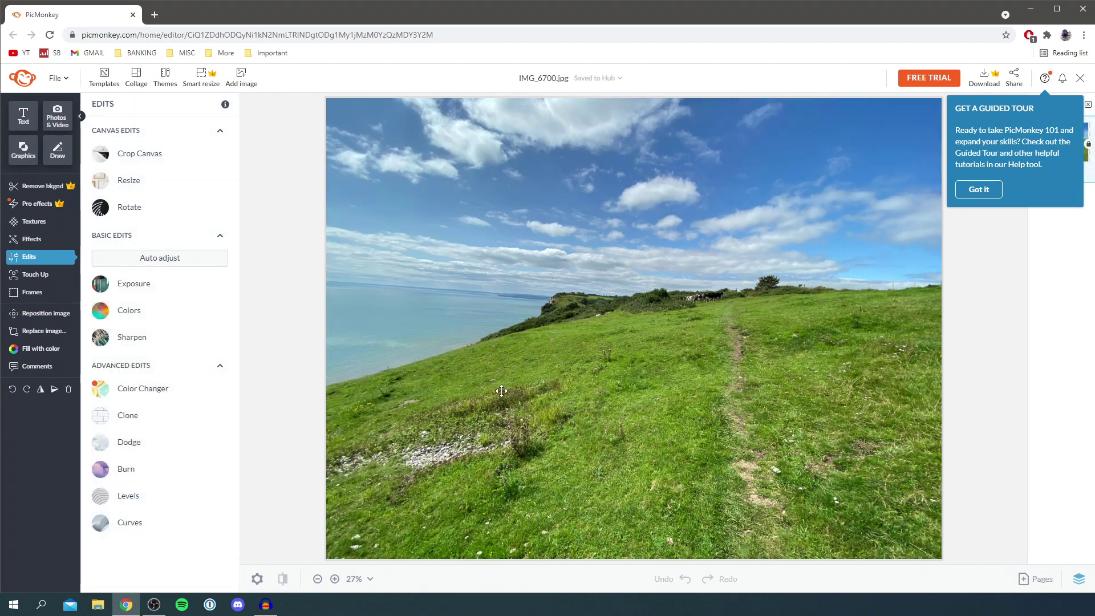
{"action": "left_click", "coordinate": [156, 317]}
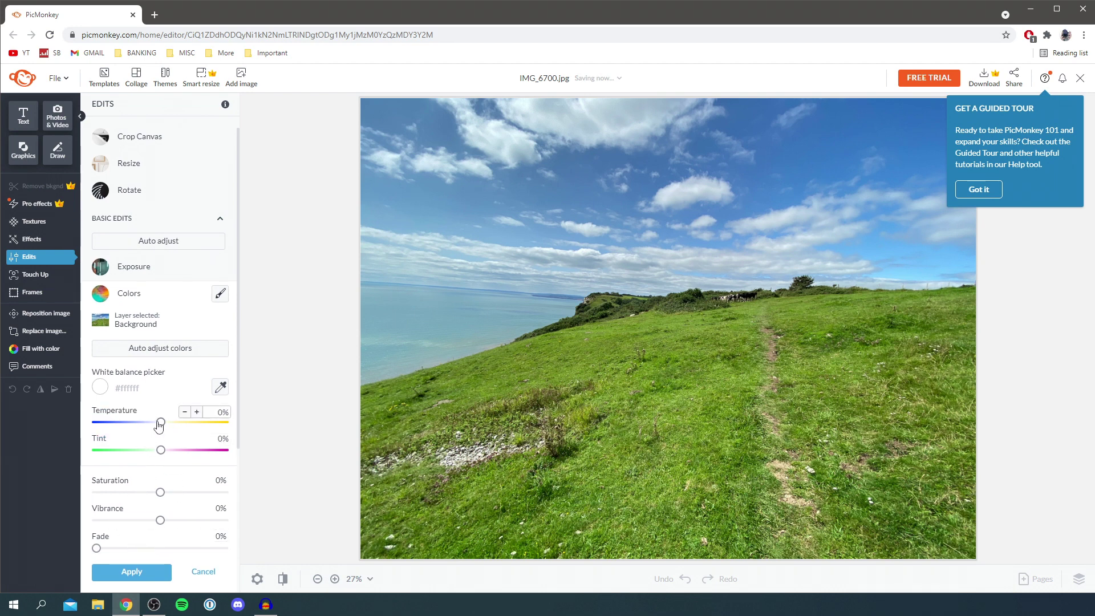
{"action": "mouse_move", "coordinate": [158, 426]}
{"action": "left_mouse_down"}
{"action": "mouse_move", "coordinate": [88, 428]}
{"action": "mouse_move", "coordinate": [173, 429]}
{"action": "left_mouse_up"}
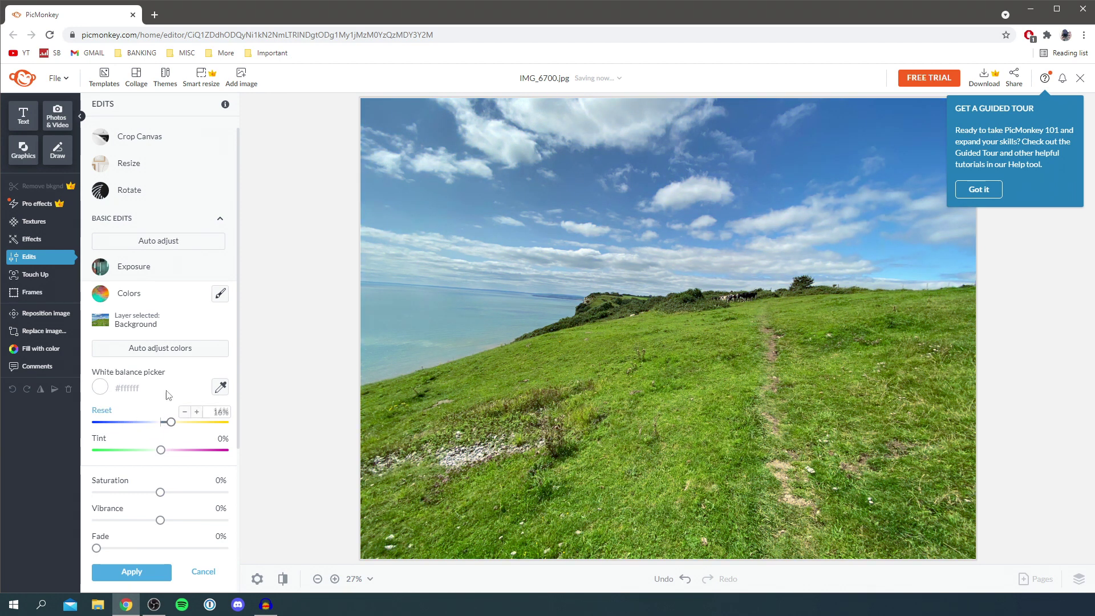
{"action": "left_click", "coordinate": [204, 571]}
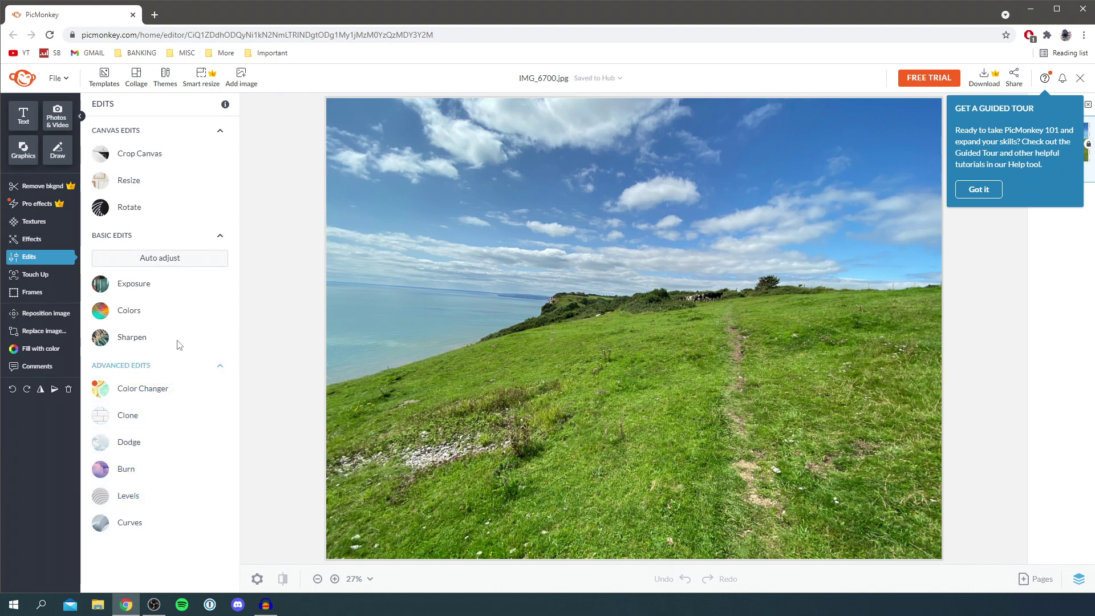
{"action": "left_click", "coordinate": [144, 390]}
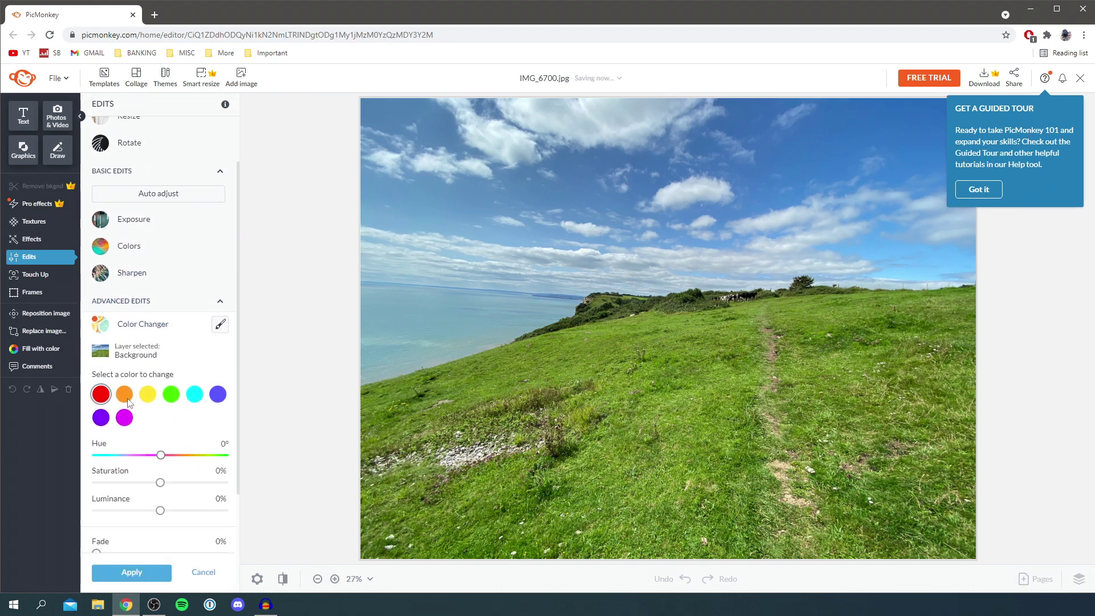
{"action": "left_click", "coordinate": [193, 398]}
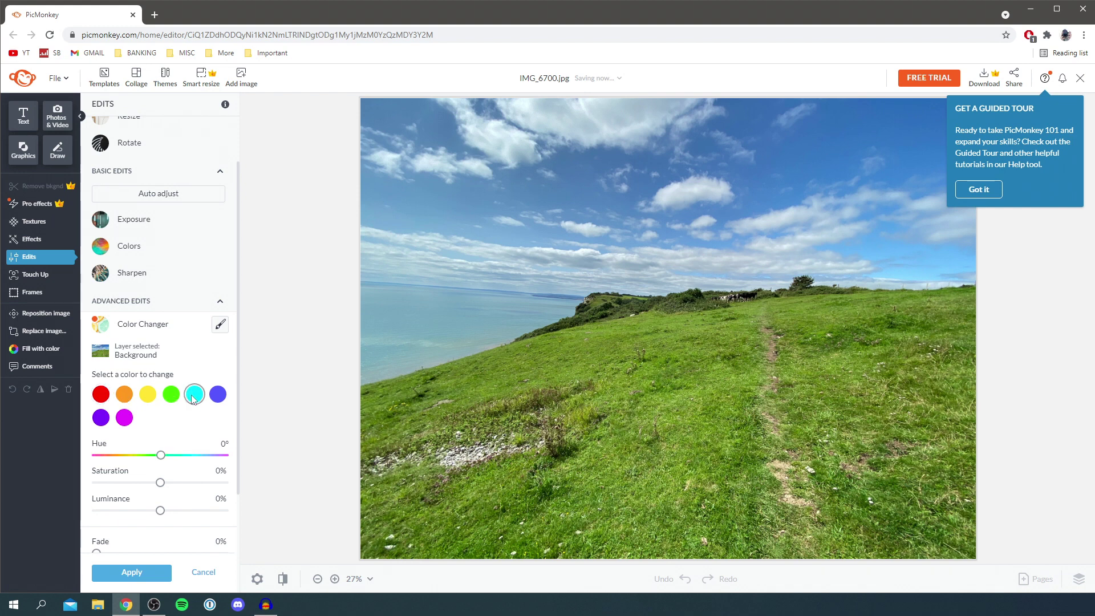
{"action": "left_click_drag", "start_coordinate": [161, 456], "coordinate": [96, 467]}
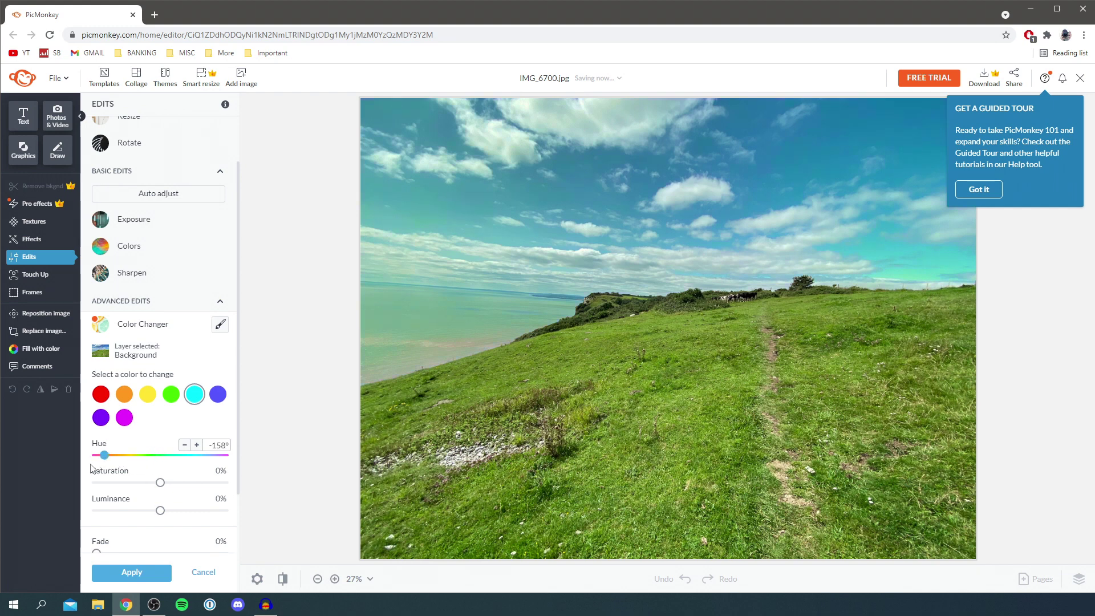
{"action": "left_click_drag", "start_coordinate": [91, 468], "coordinate": [126, 465]}
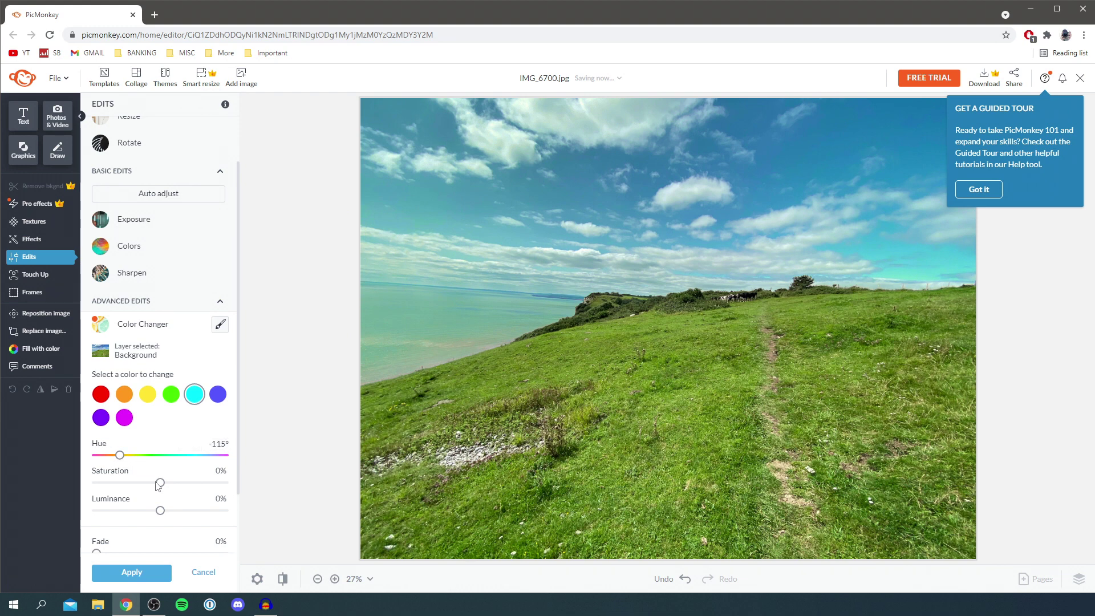
{"action": "left_click_drag", "start_coordinate": [160, 483], "coordinate": [146, 483]}
{"action": "left_click", "coordinate": [206, 578]}
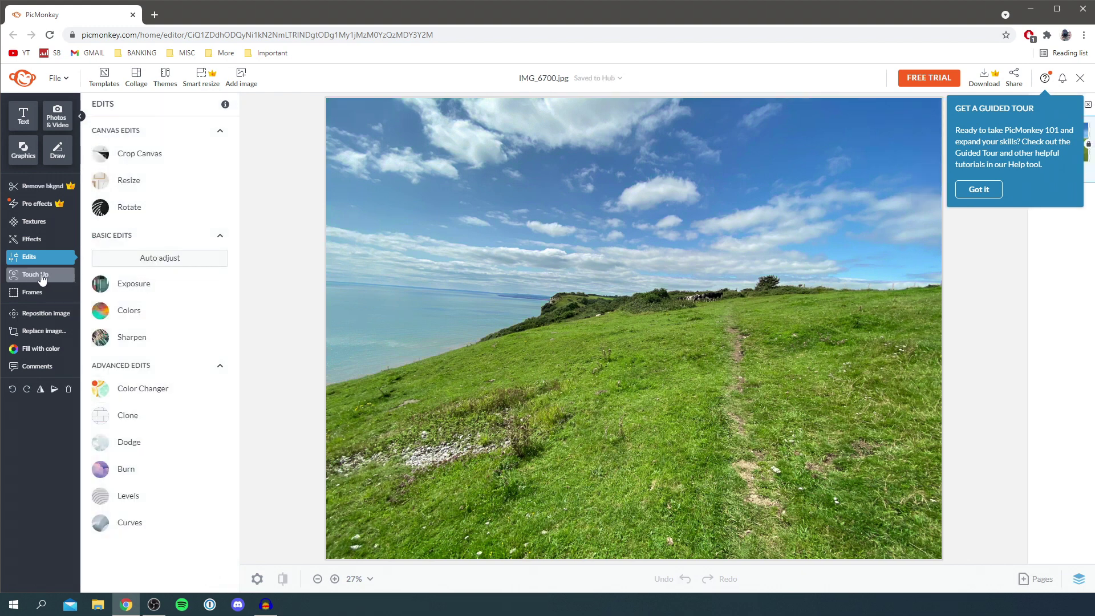
{"action": "left_click", "coordinate": [41, 276]}
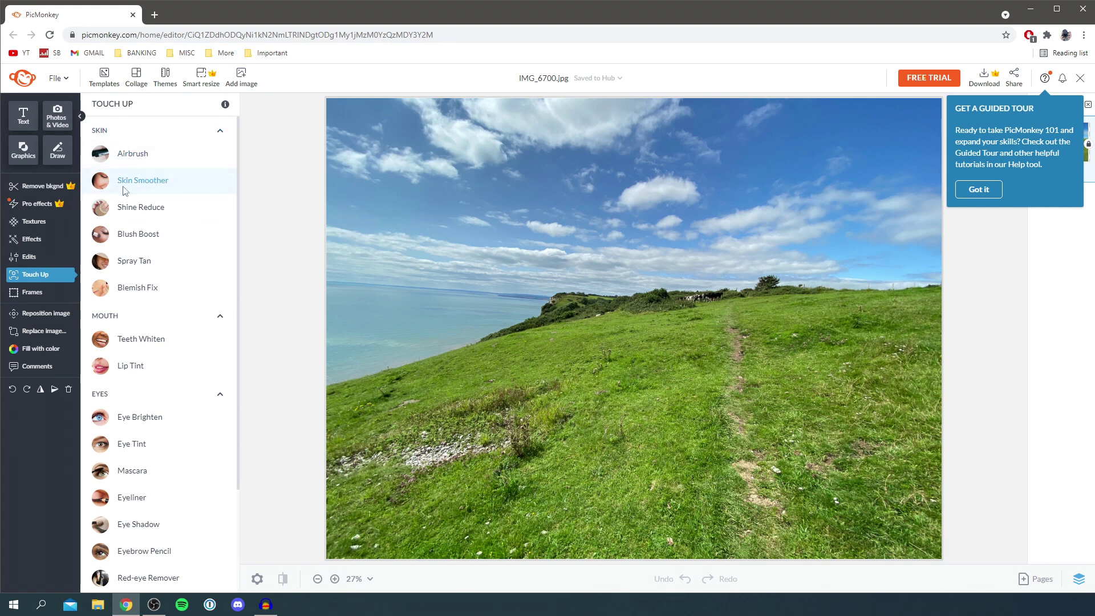
Step: Browse the Touch Up tools and view Spray Tan's settings before showing the frame styles
{"action": "scroll", "coordinate": [173, 346], "scroll_direction": "down", "scroll_amount": 1}
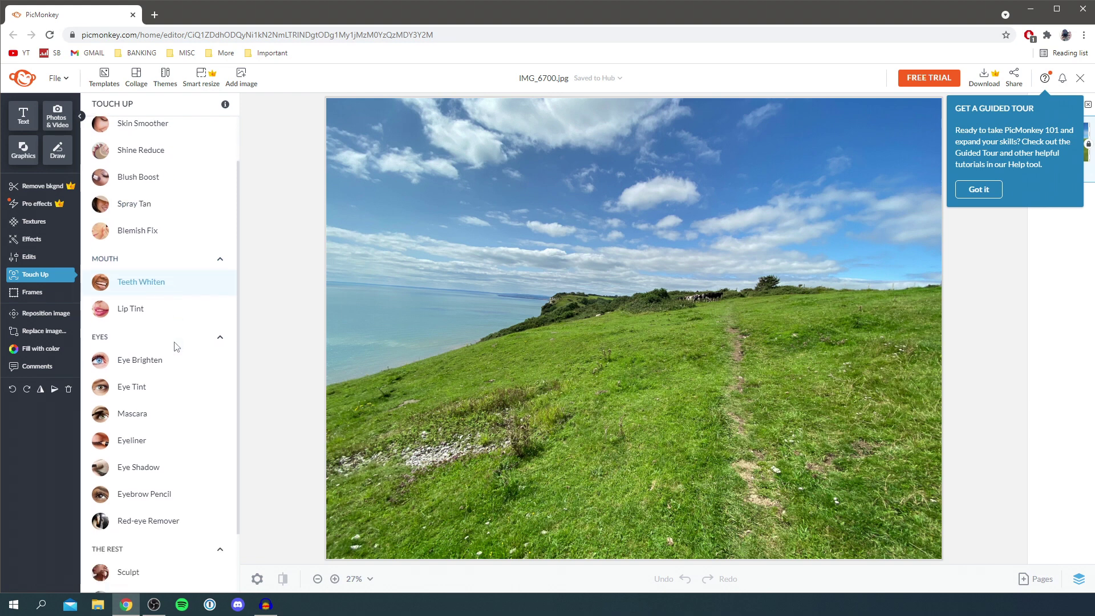
{"action": "scroll", "coordinate": [168, 370], "scroll_direction": "down", "scroll_amount": 2}
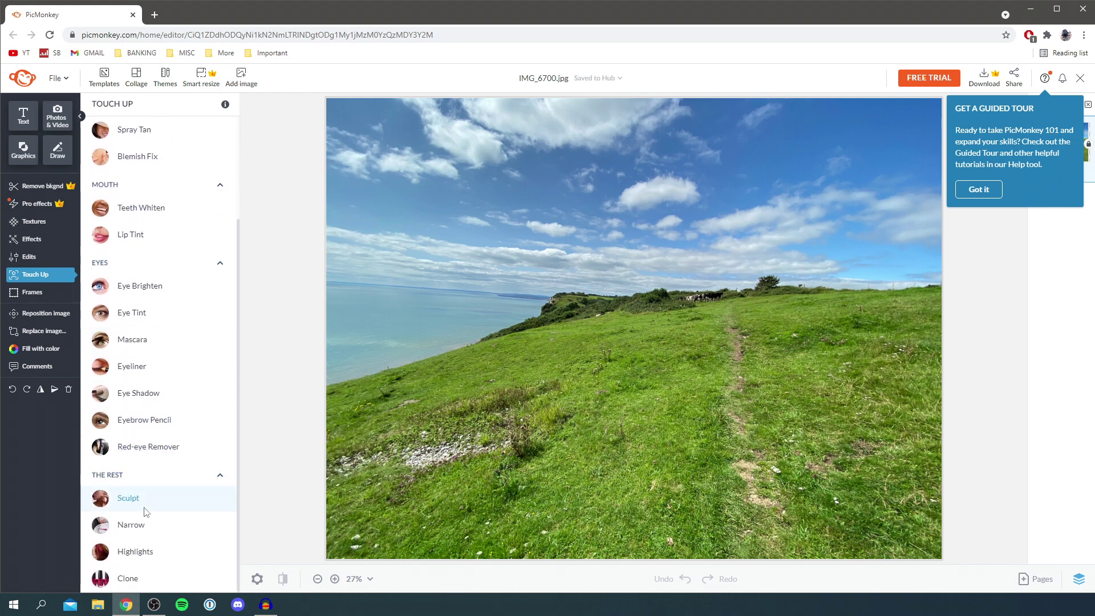
{"action": "scroll", "coordinate": [140, 542], "scroll_direction": "up", "scroll_amount": 3}
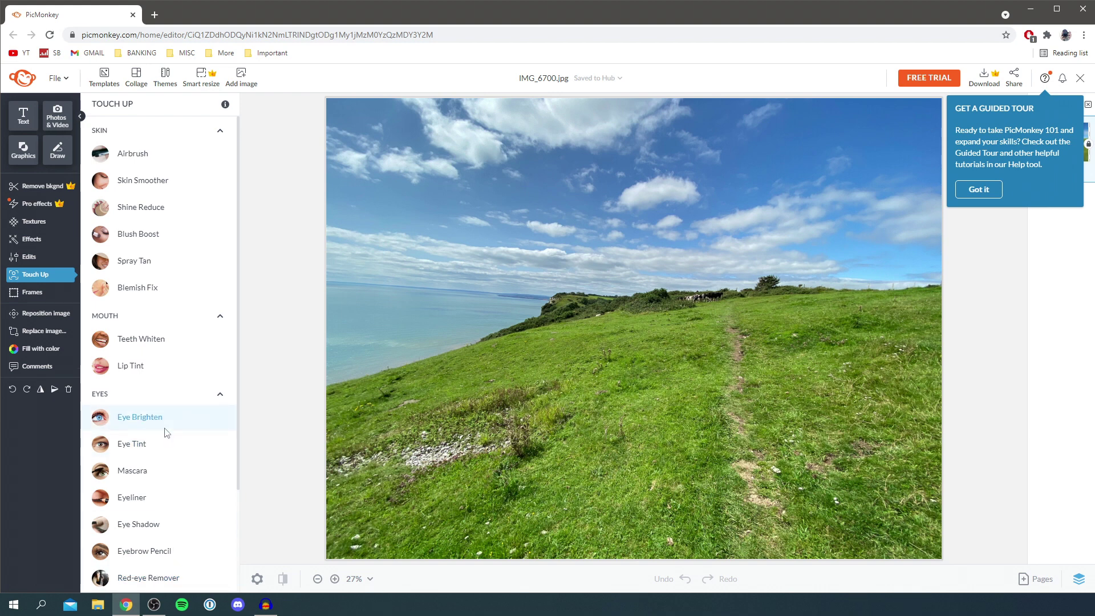
{"action": "left_click", "coordinate": [170, 263]}
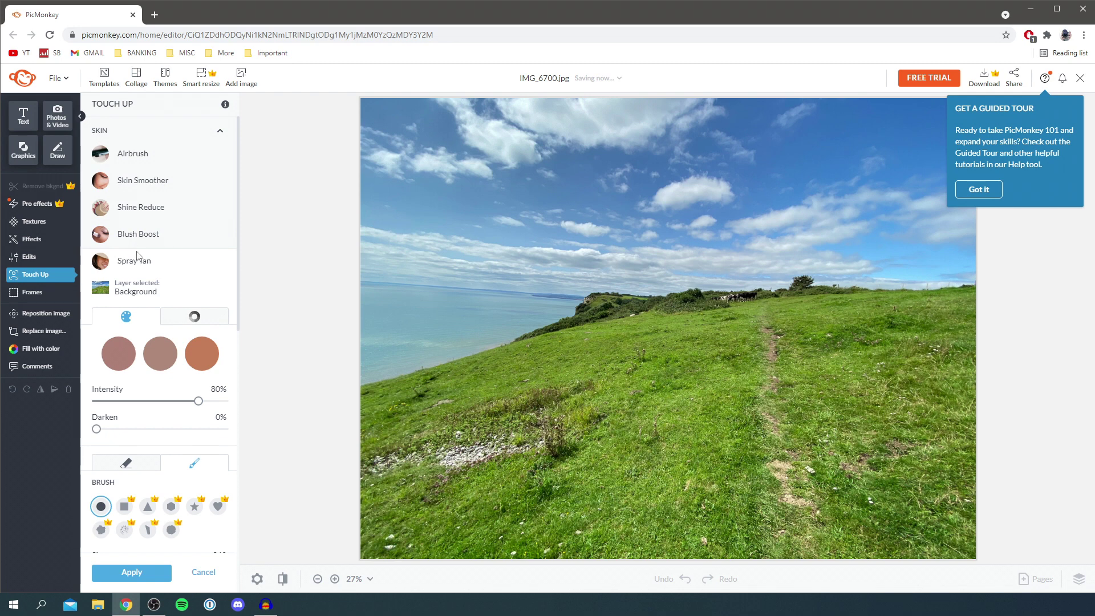
{"action": "left_click", "coordinate": [41, 292]}
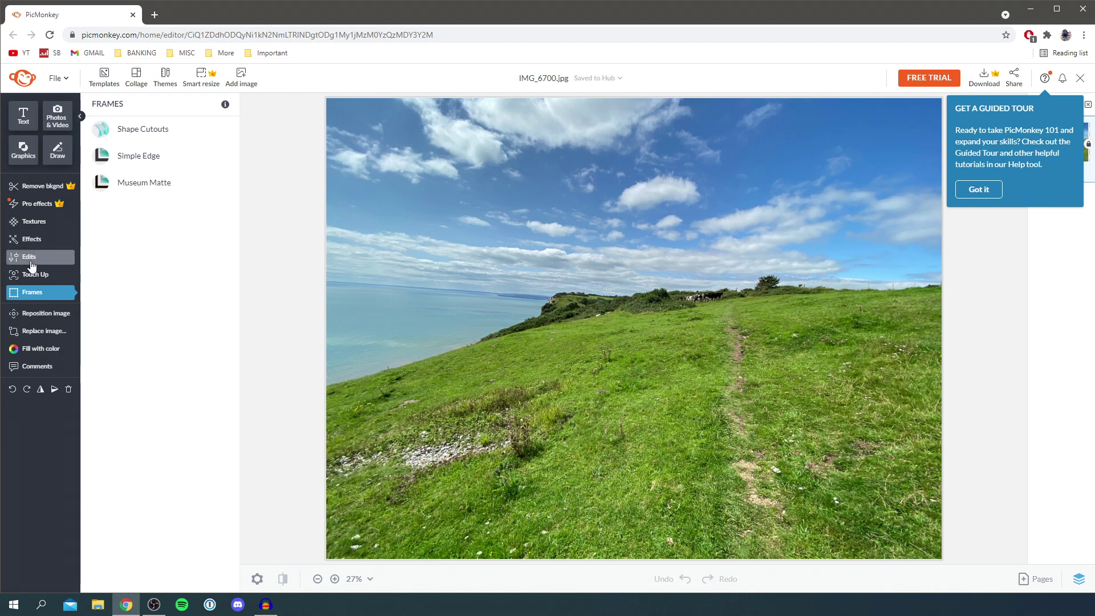
Step: Try circle, square, wavy circle and hexagon shape cutouts, then cancel the cutout
{"action": "left_click", "coordinate": [148, 135]}
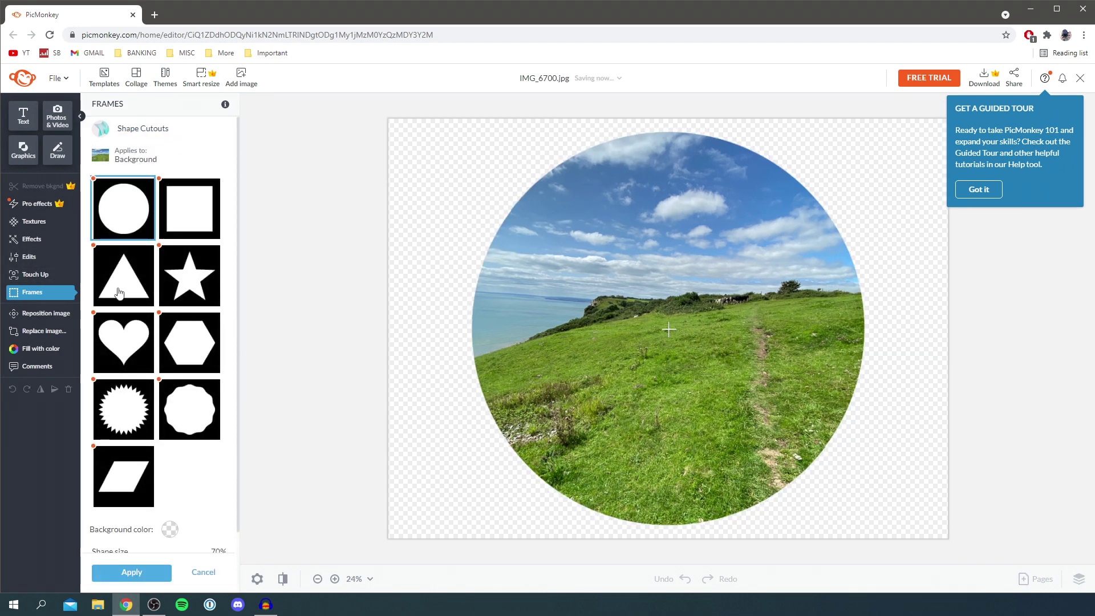
{"action": "left_click", "coordinate": [207, 207]}
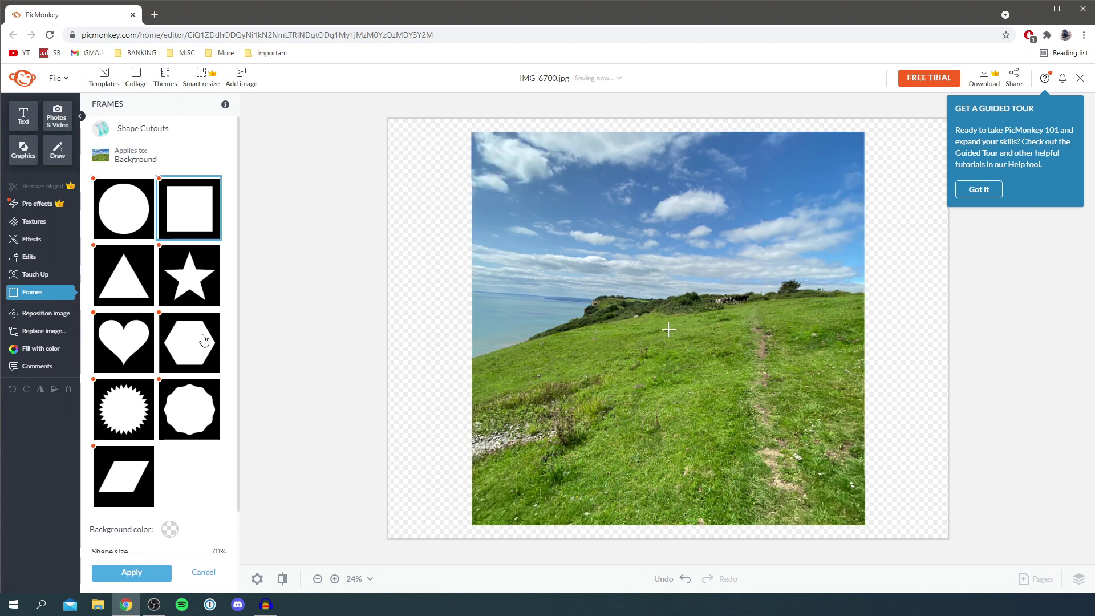
{"action": "left_click", "coordinate": [197, 410]}
{"action": "left_click", "coordinate": [186, 349]}
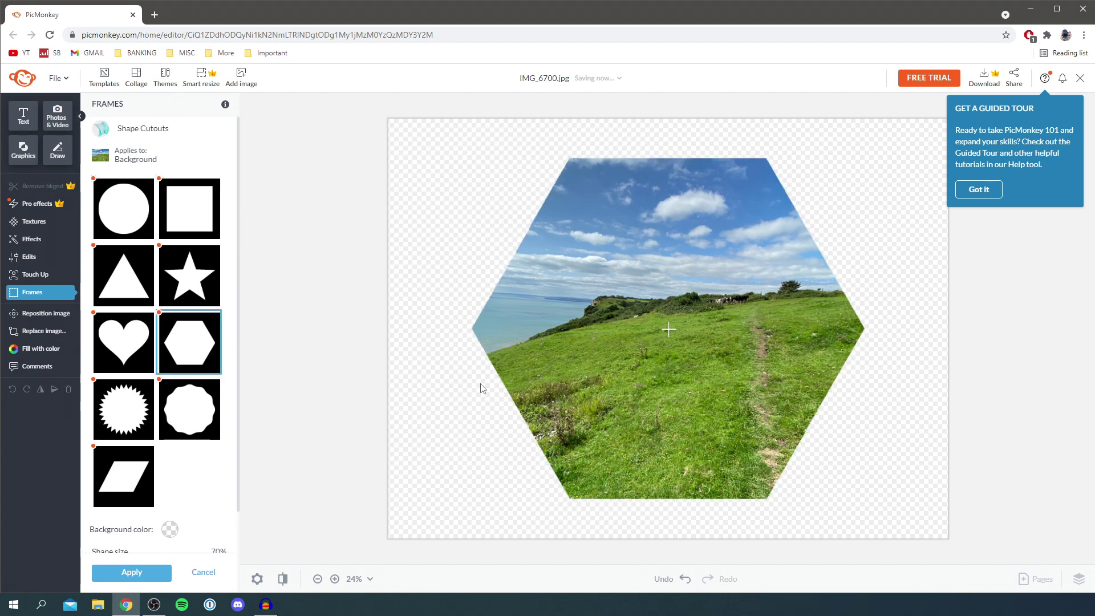
{"action": "key", "text": "Escape"}
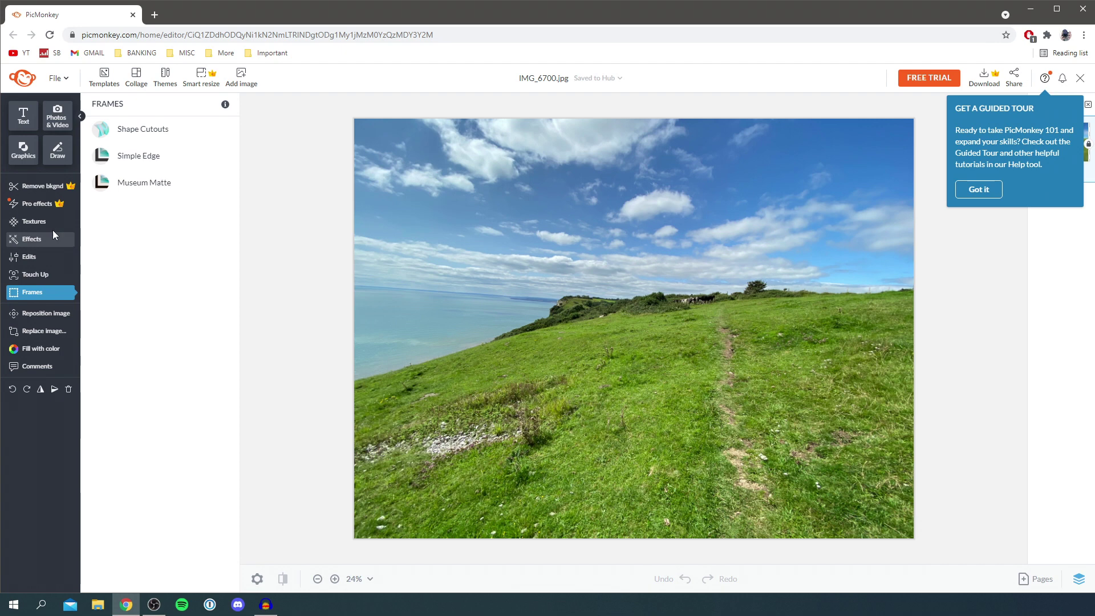
Step: Preview a colour gradient texture on the photo and discard it
{"action": "left_click", "coordinate": [57, 222]}
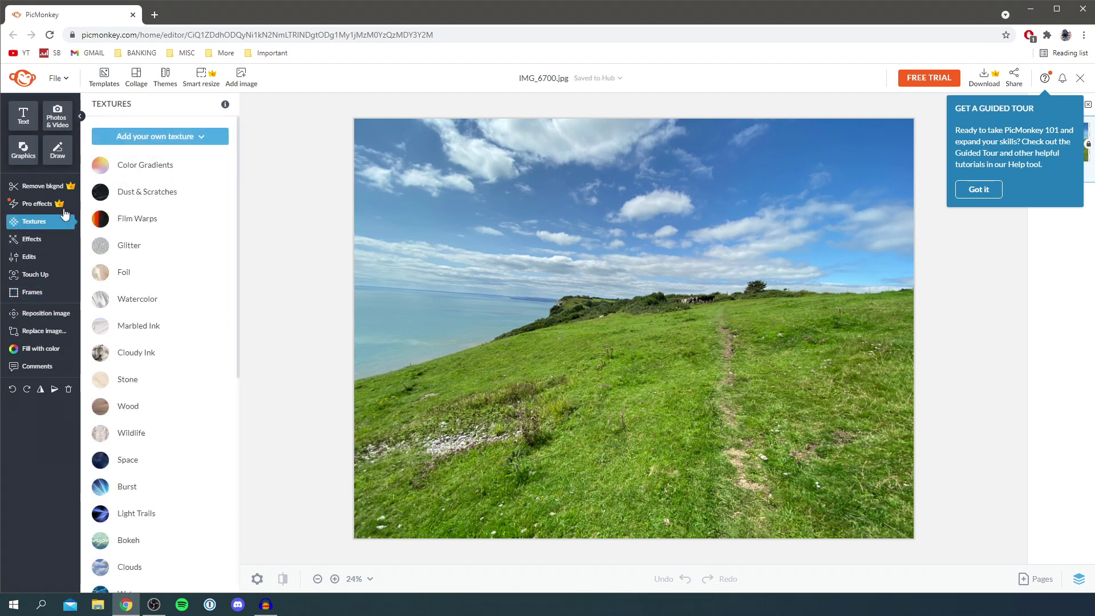
{"action": "left_click", "coordinate": [164, 169]}
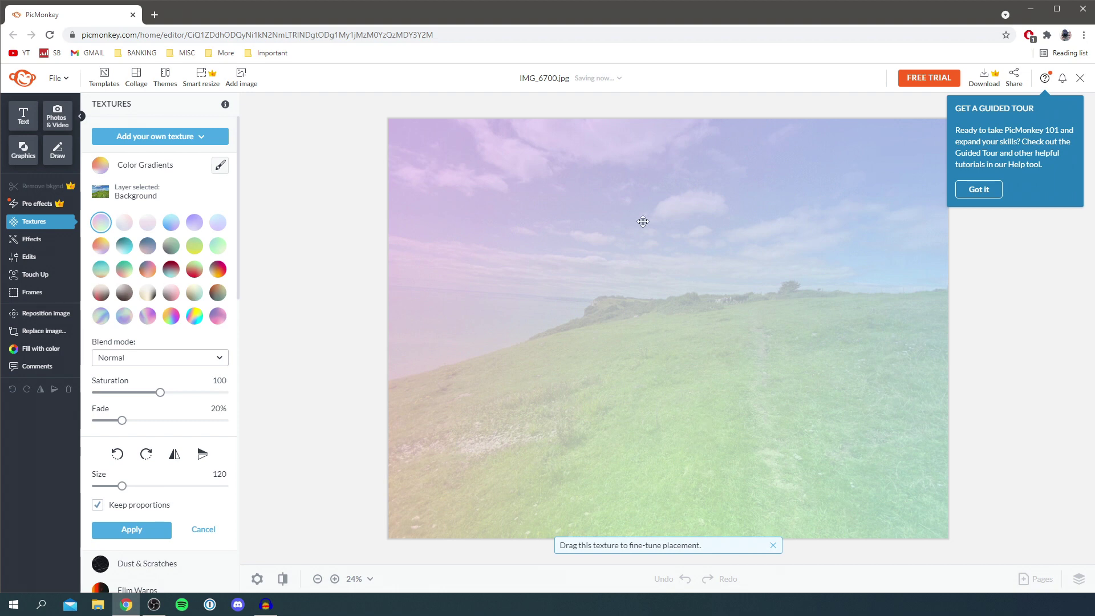
{"action": "left_click", "coordinate": [204, 530]}
Step: Apply the Dusk effect to the photo, undo it to compare, then redo it
{"action": "left_click", "coordinate": [51, 241]}
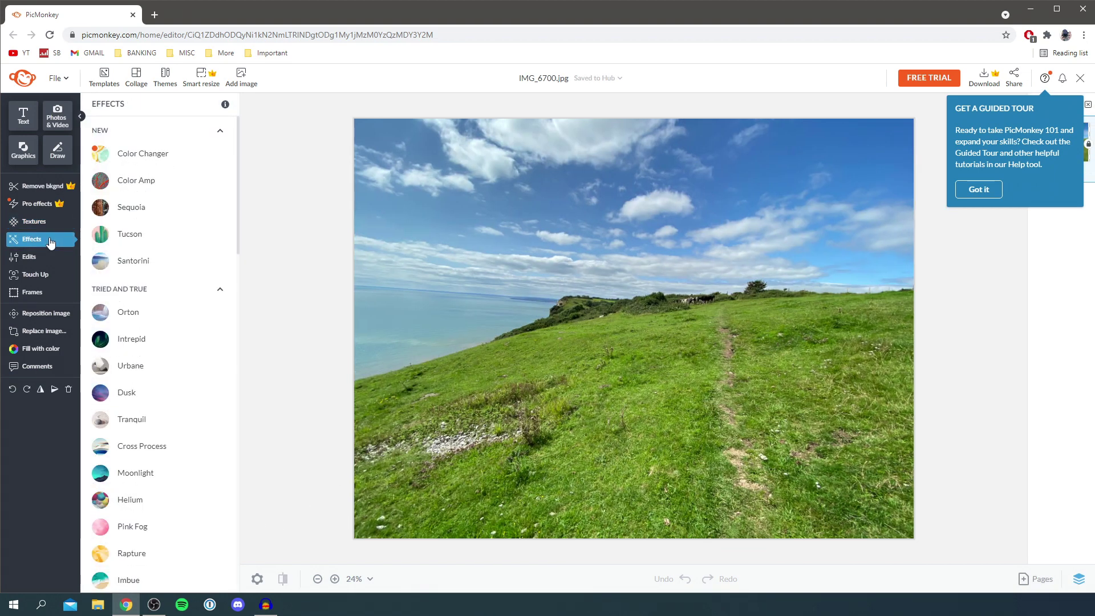
{"action": "scroll", "coordinate": [166, 389], "scroll_direction": "down", "scroll_amount": 1}
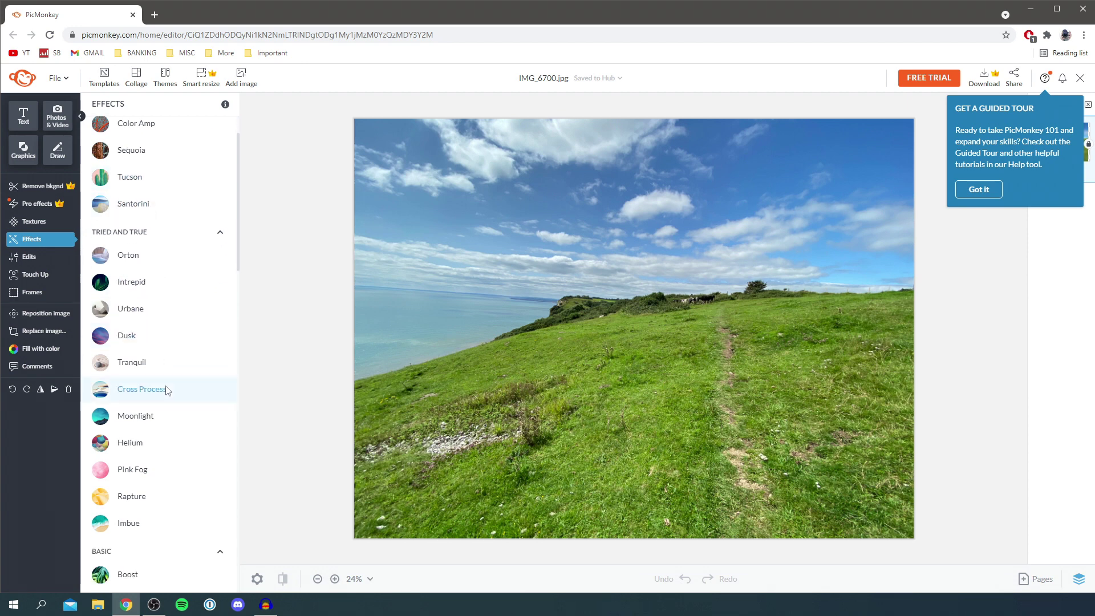
{"action": "scroll", "coordinate": [165, 389], "scroll_direction": "up", "scroll_amount": 1}
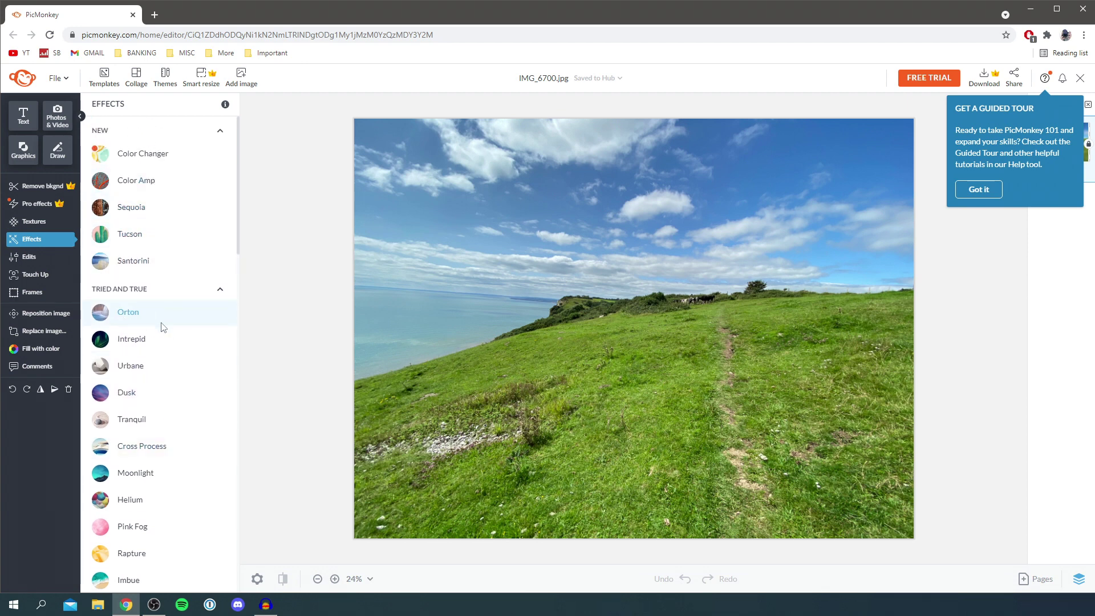
{"action": "left_click", "coordinate": [136, 394]}
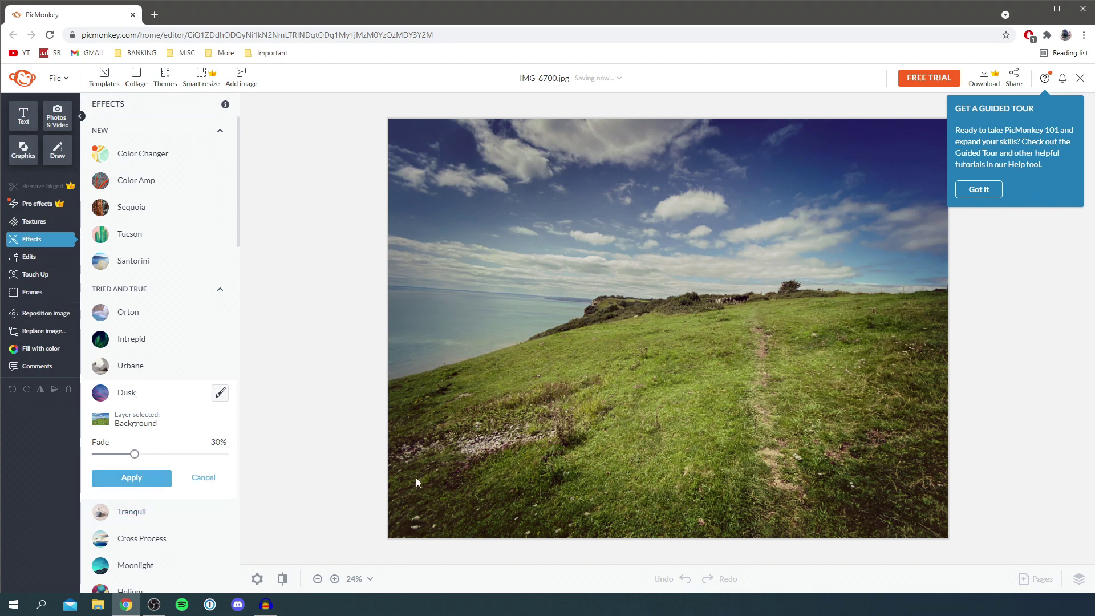
{"action": "left_click", "coordinate": [132, 478]}
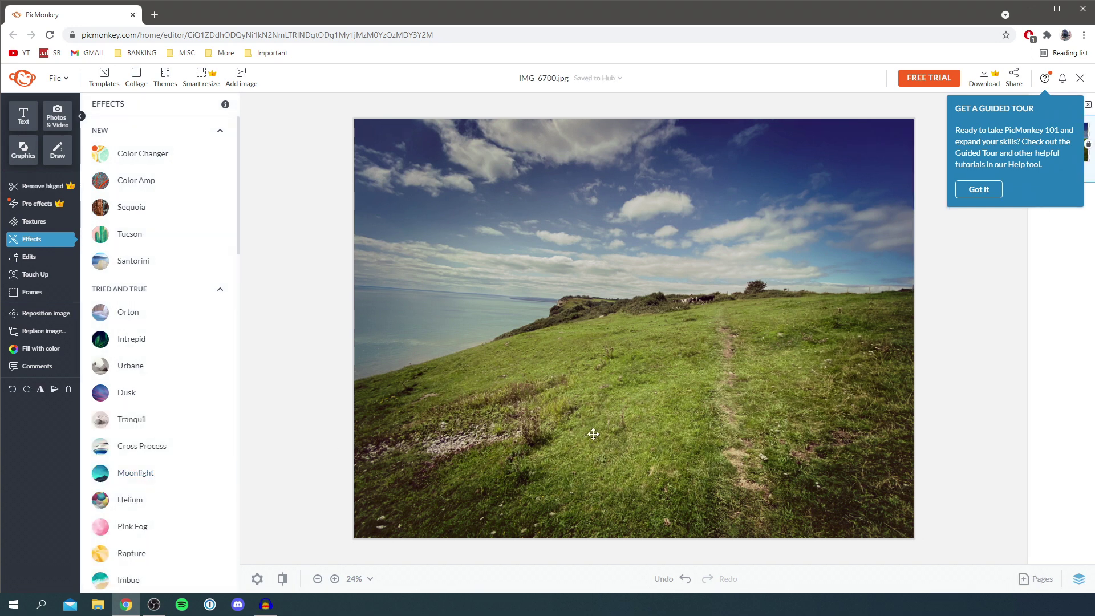
{"action": "left_click", "coordinate": [664, 579]}
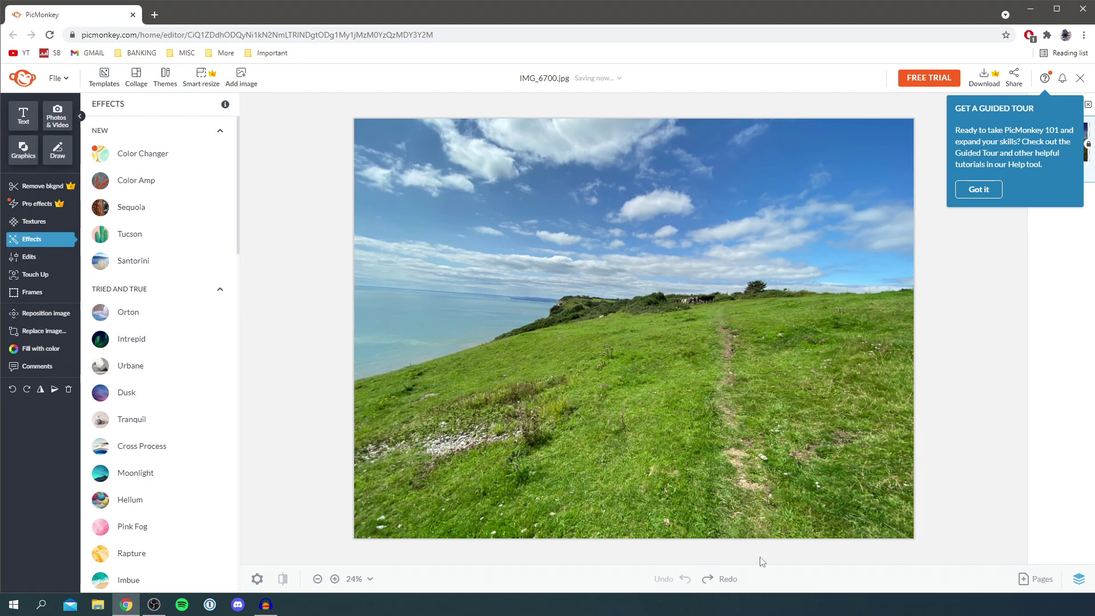
{"action": "key", "text": "ctrl+shift+z"}
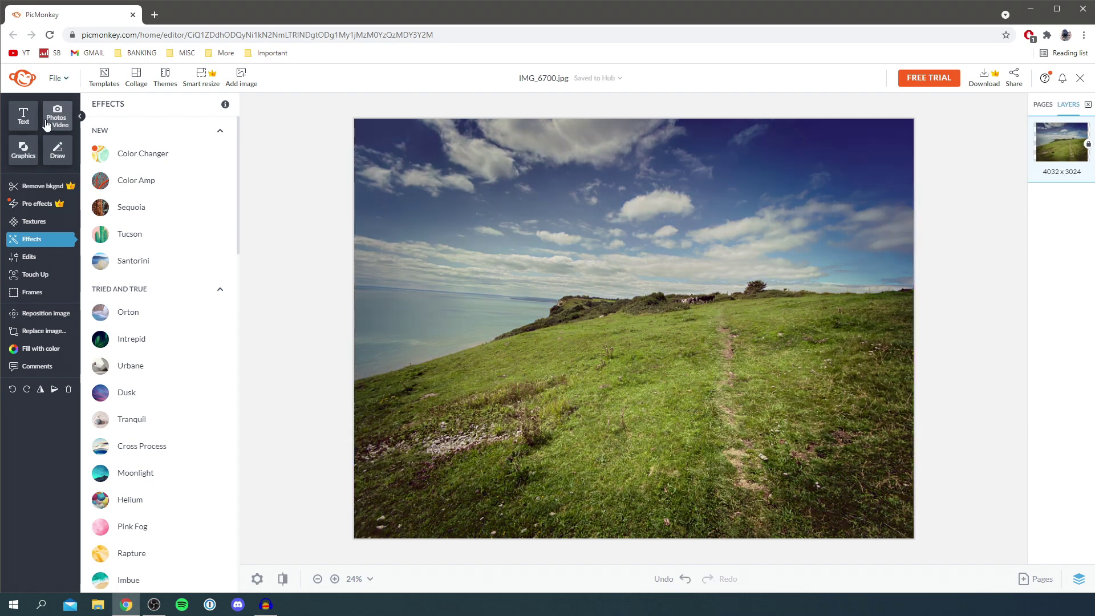